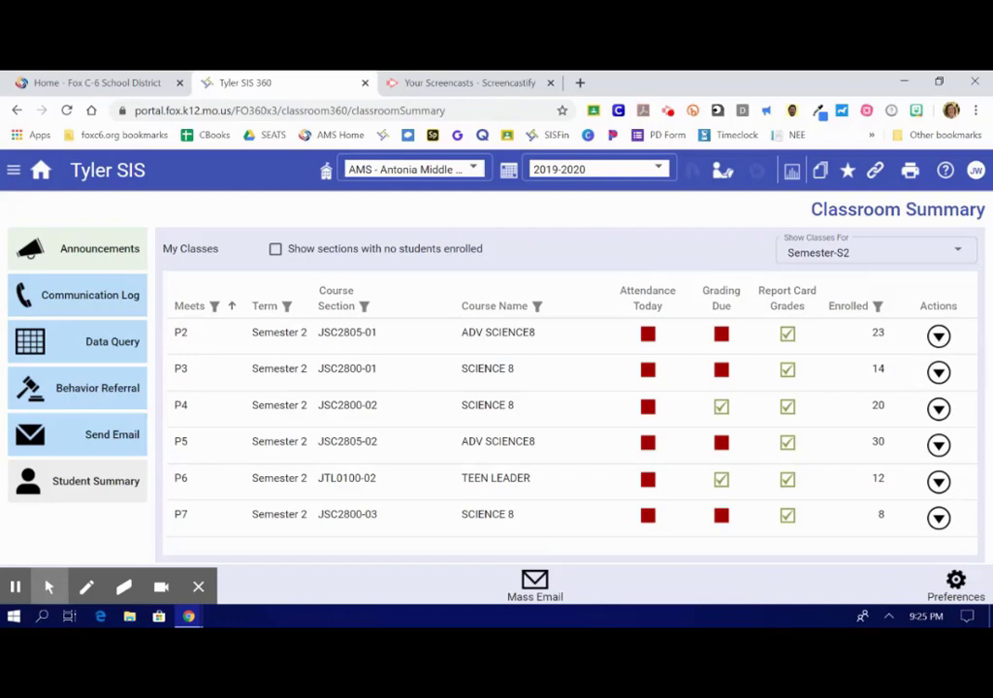
- Open the gradebook for the P2 ADV SCIENCE8 class and view its list of assignments
click(937, 336)
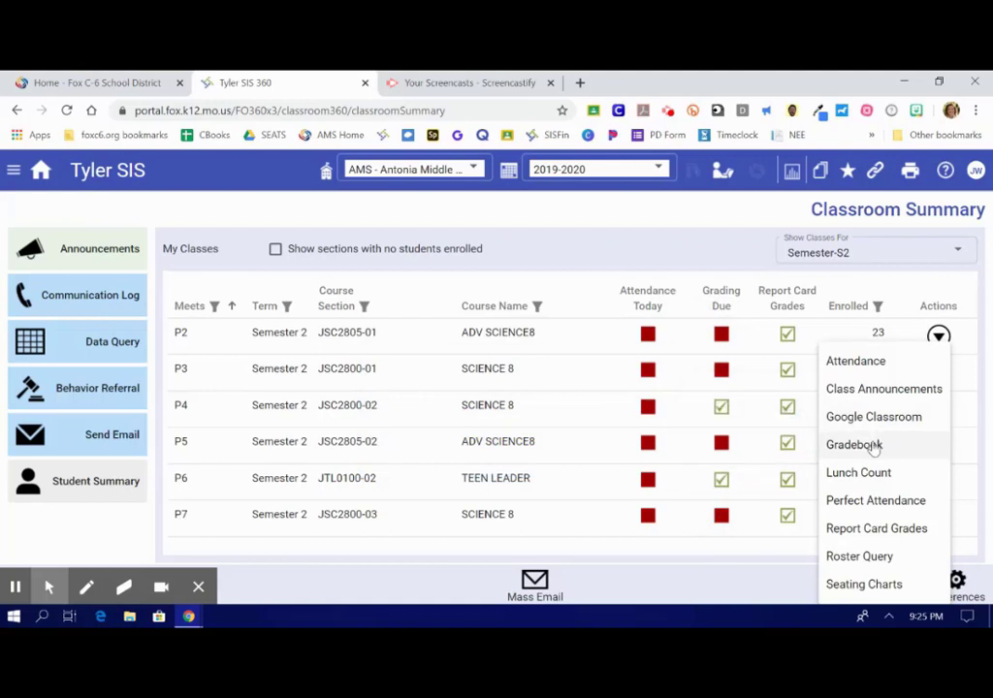
click(876, 446)
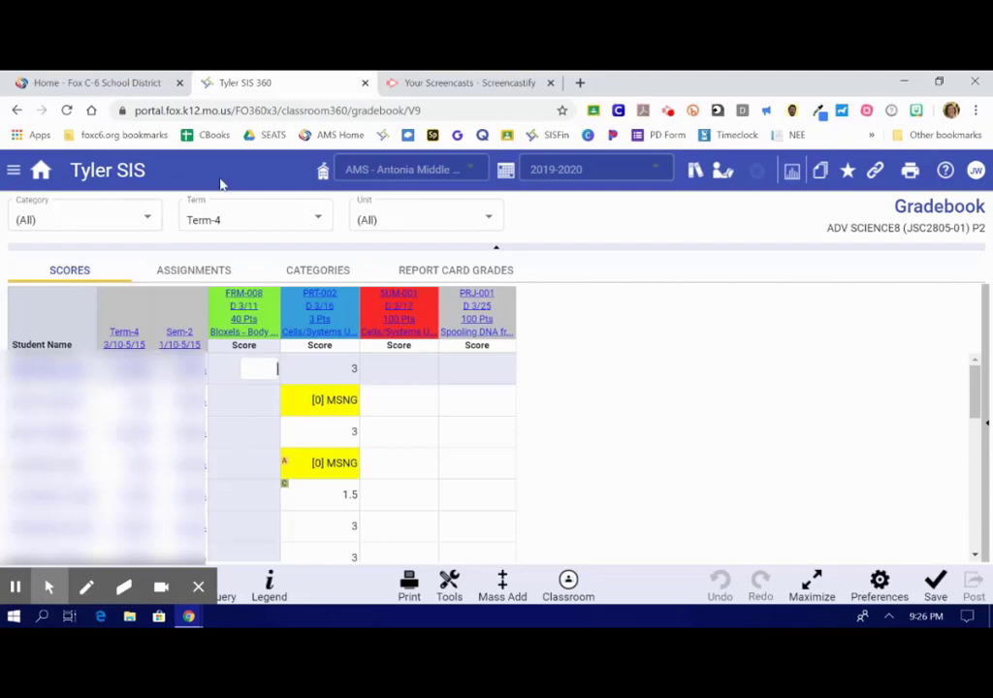
click(197, 271)
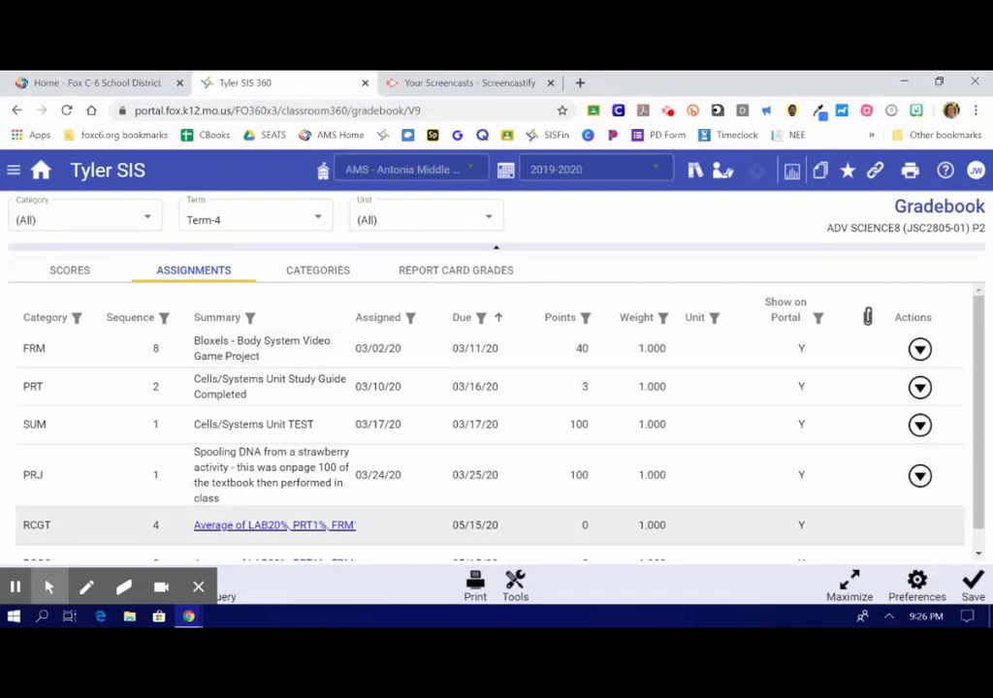
- View the grading categories and inspect the Formative category's color and color picker, saving the existing color
click(321, 268)
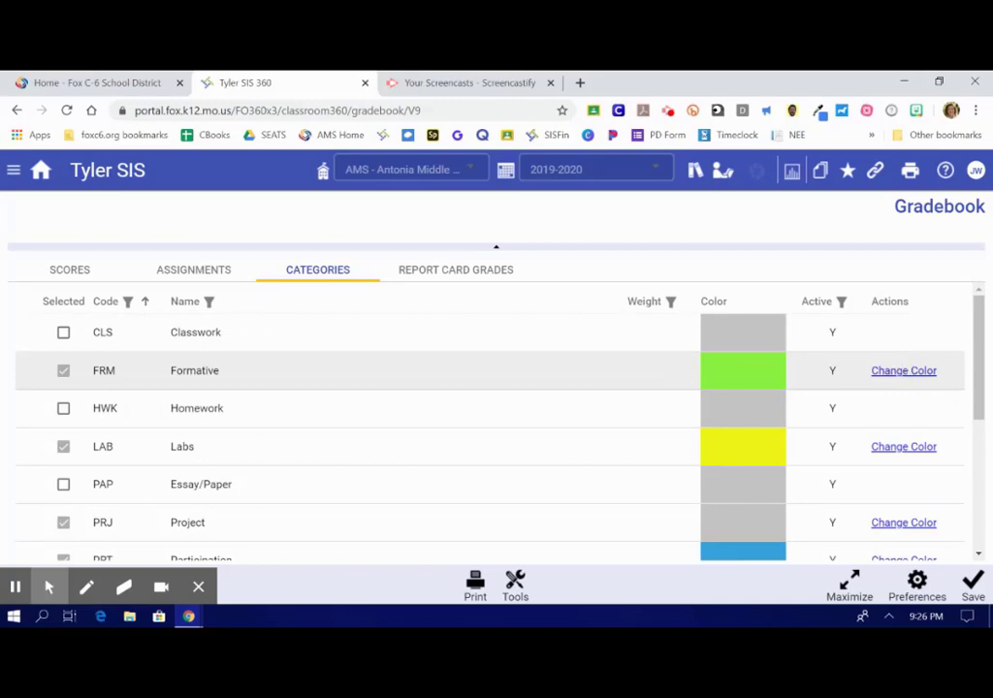
click(900, 371)
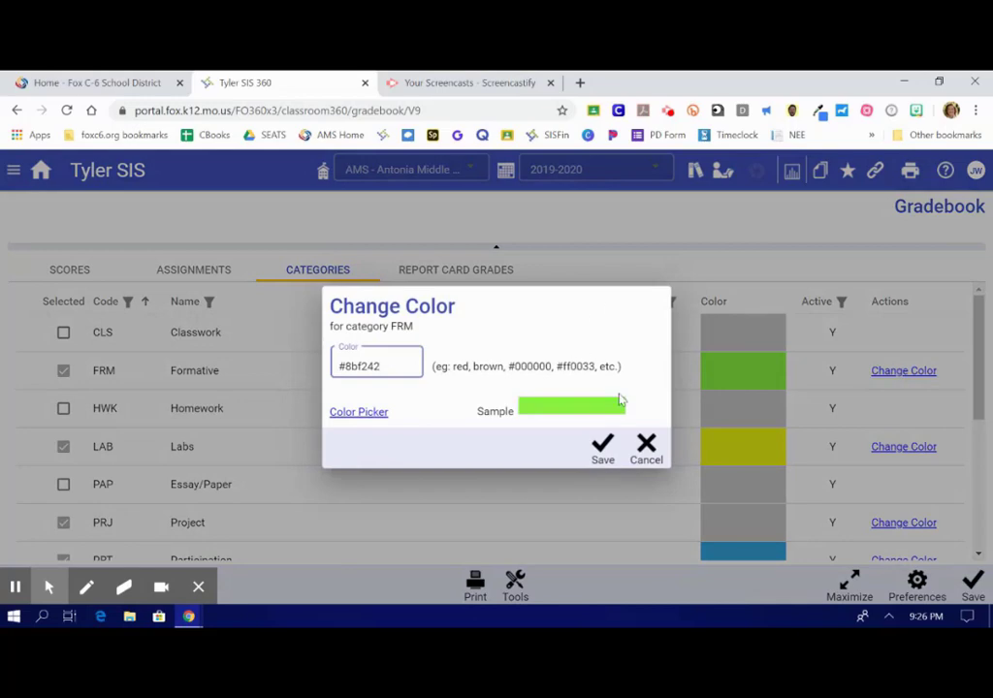
click(355, 413)
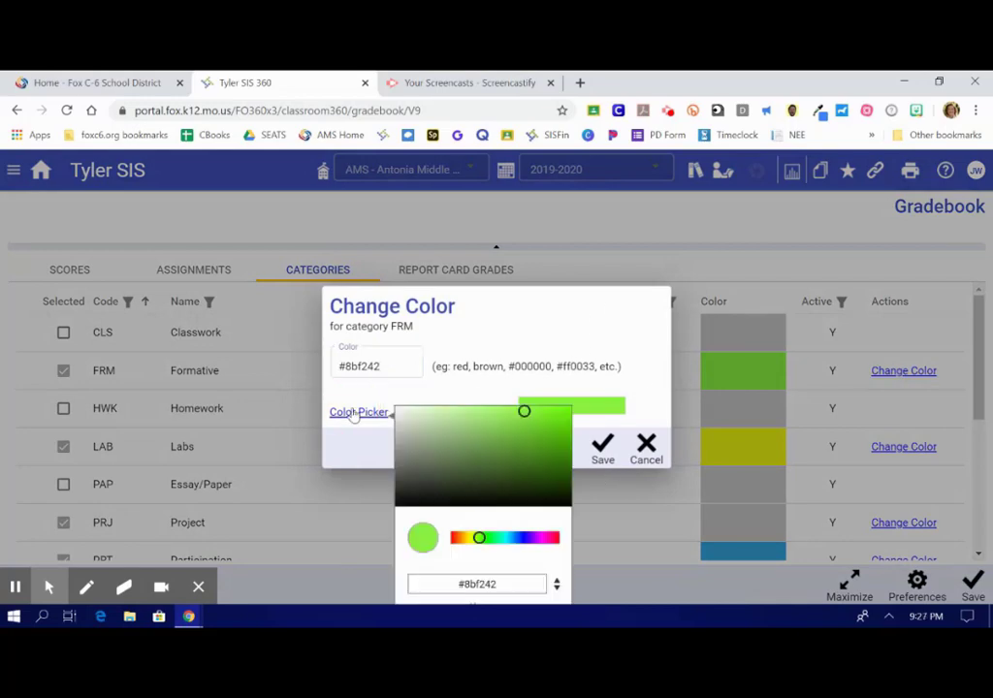
click(602, 448)
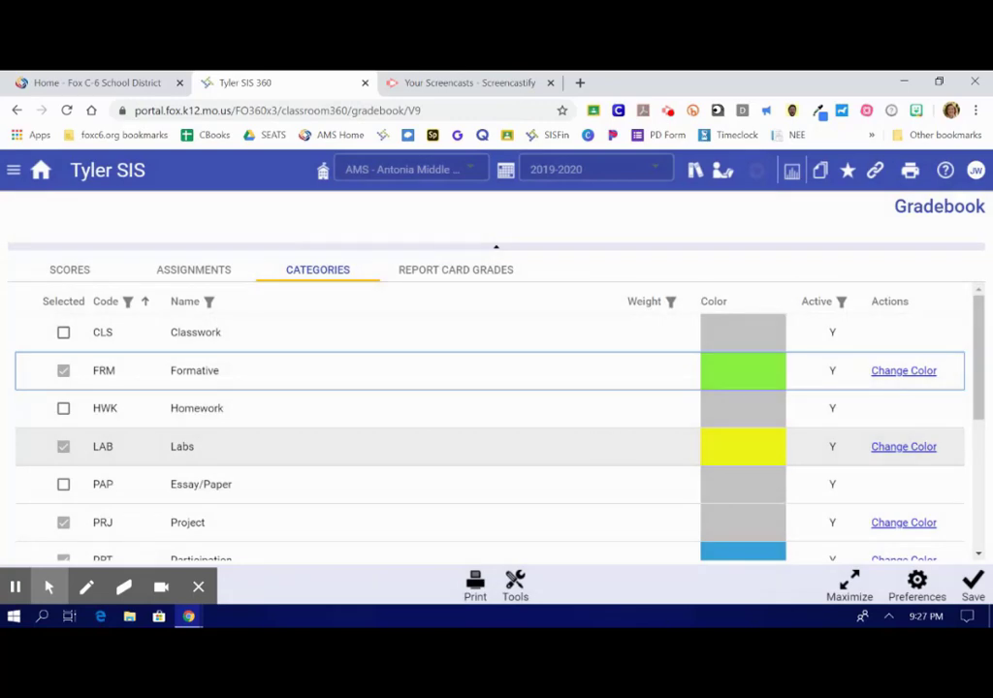
- View the report card grades without saving the category changes, and return to the scores
click(435, 275)
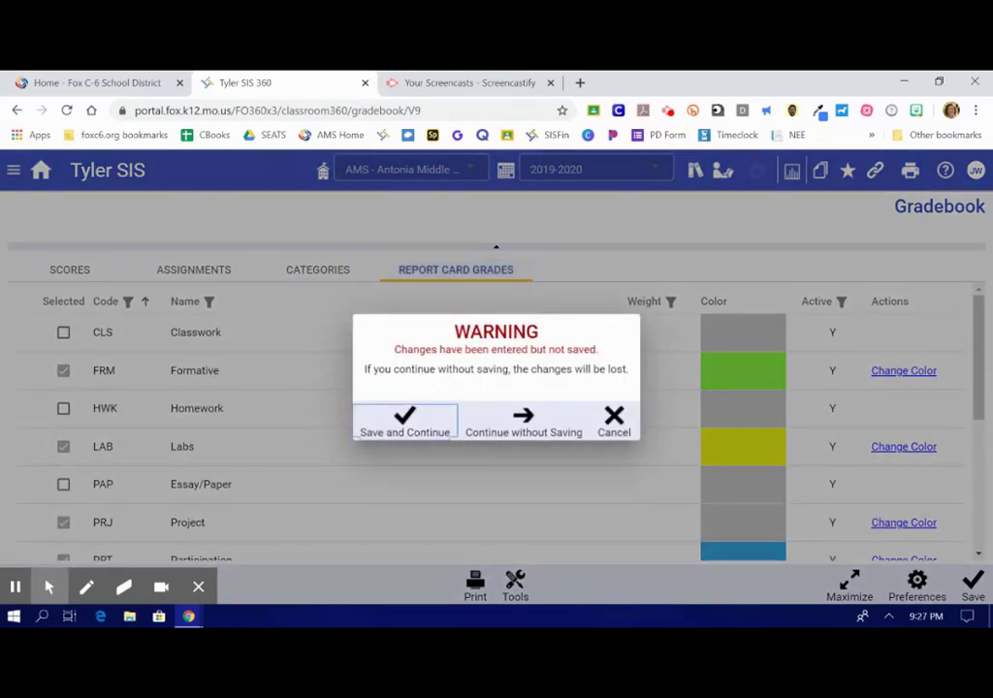
click(521, 417)
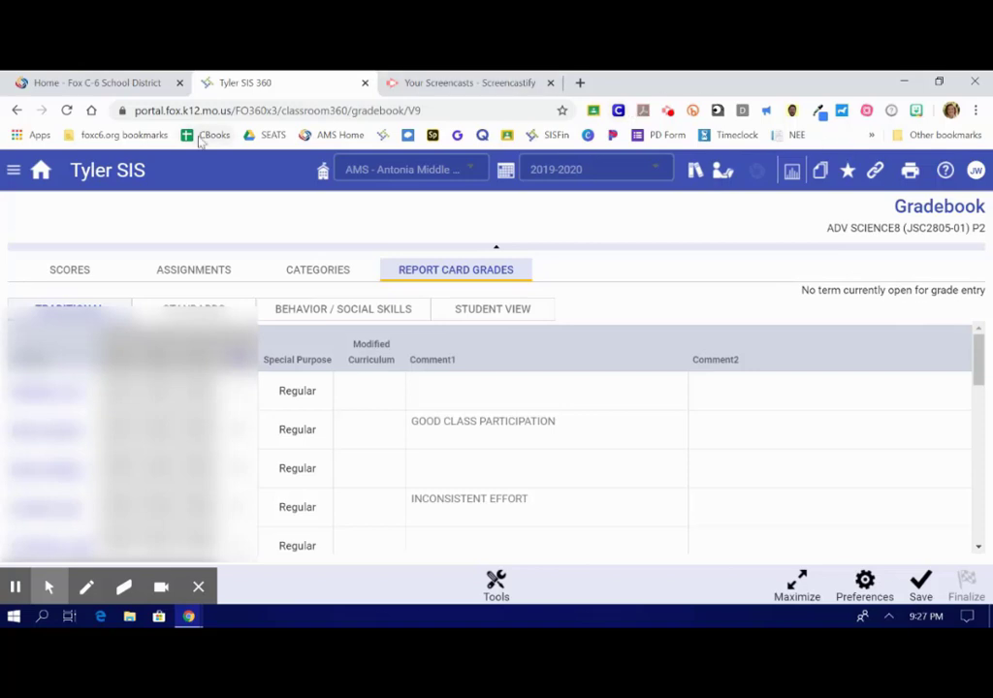
click(71, 272)
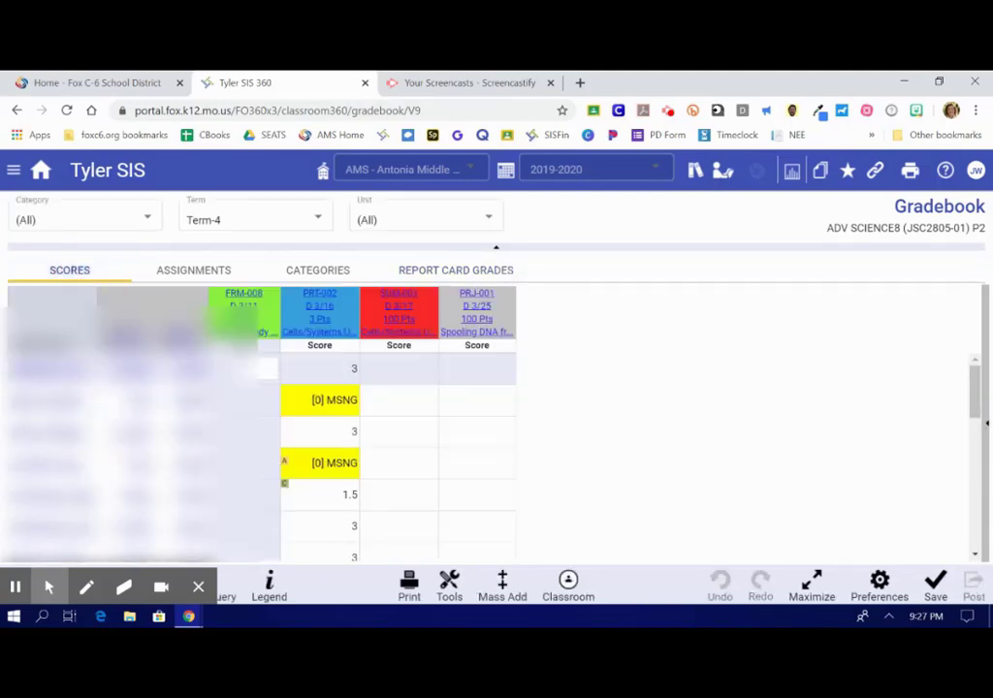
- Start a new assignment in the LAB - Labs category with the summary "Strawberry DNA Lab - reading pg 100 then lab done in class"
click(199, 587)
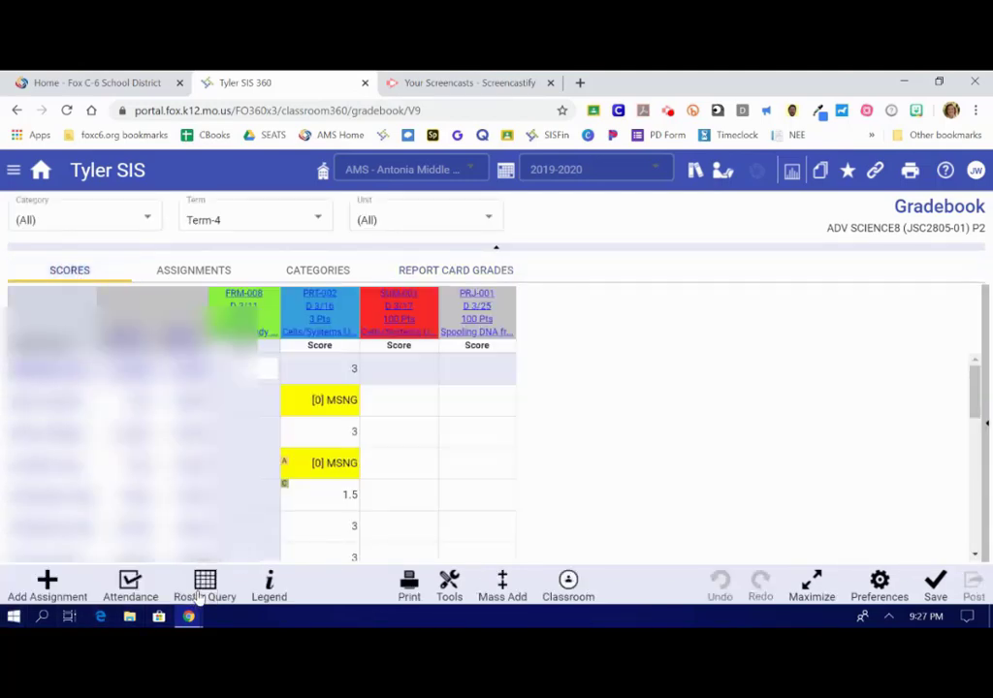
click(47, 582)
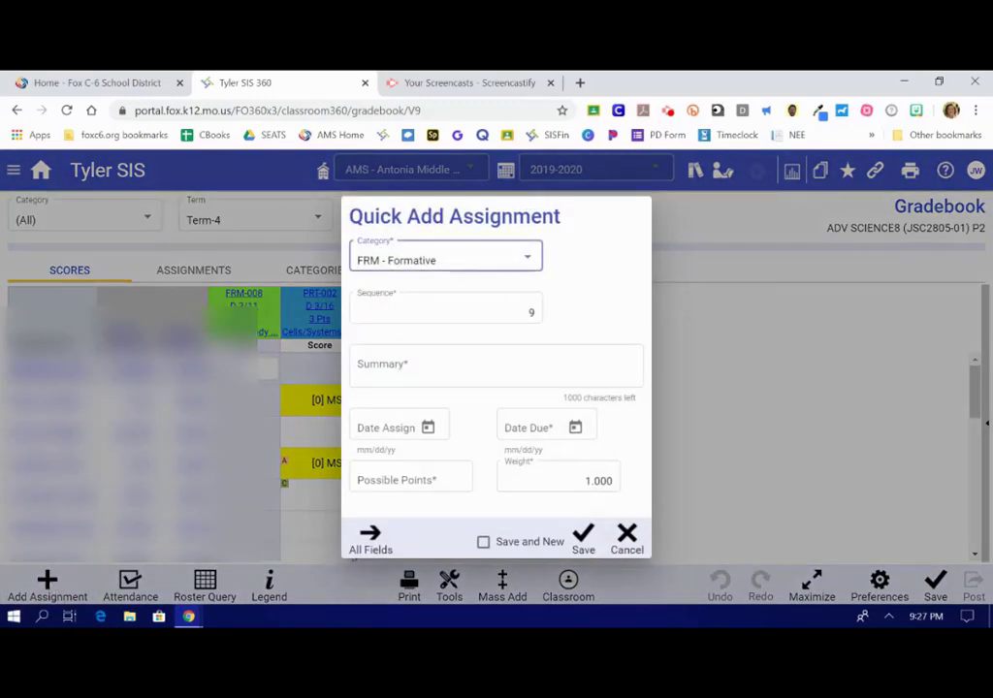
click(390, 258)
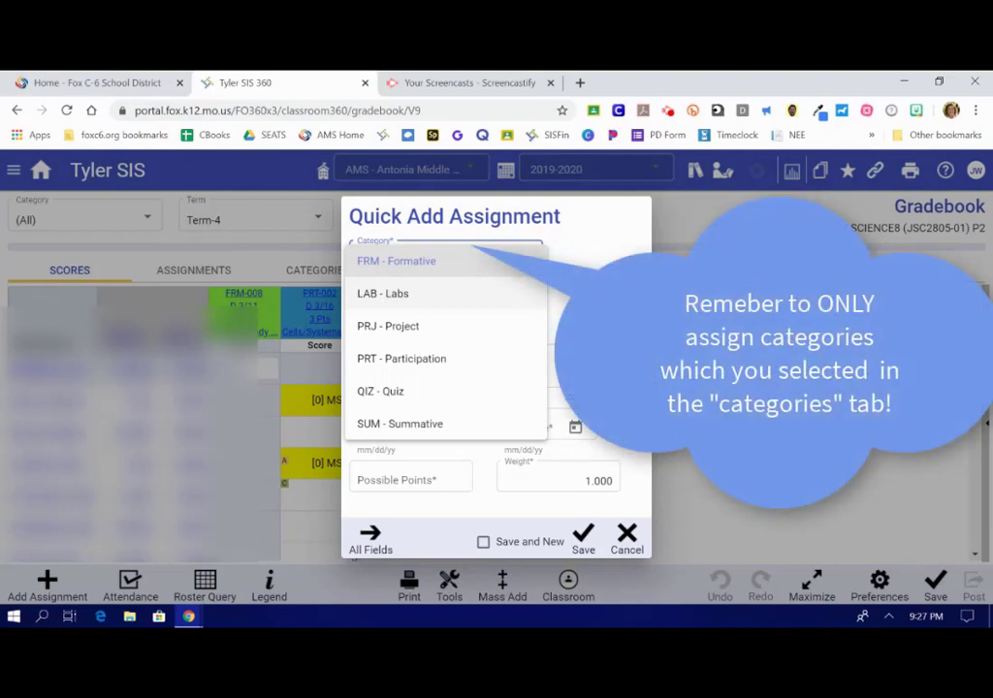
click(388, 292)
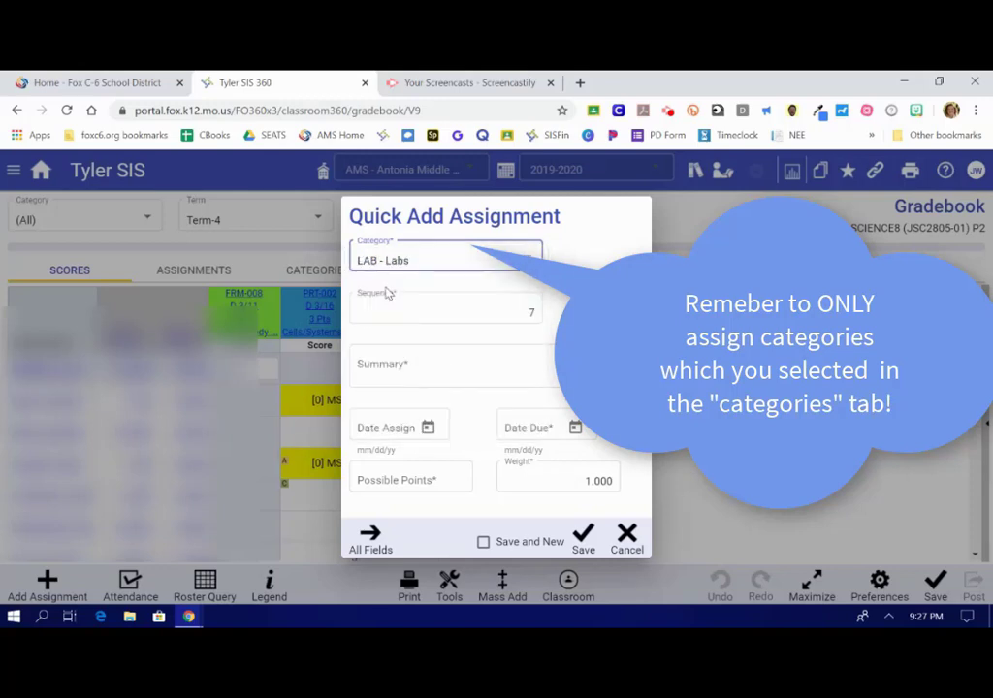
click(399, 366)
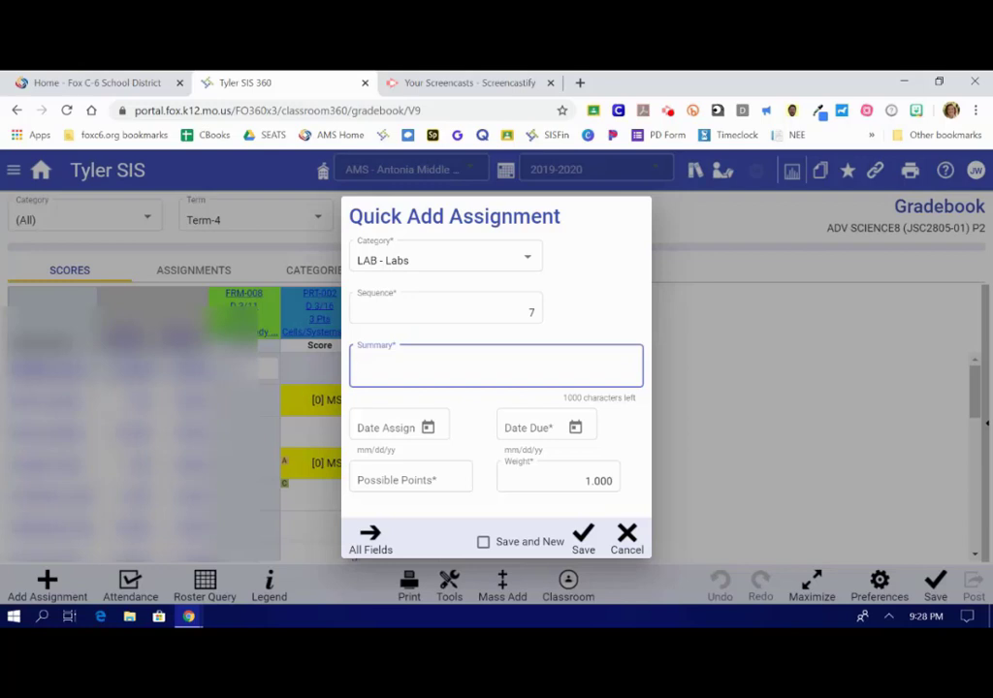
text(Strawberry DNA Lab - )
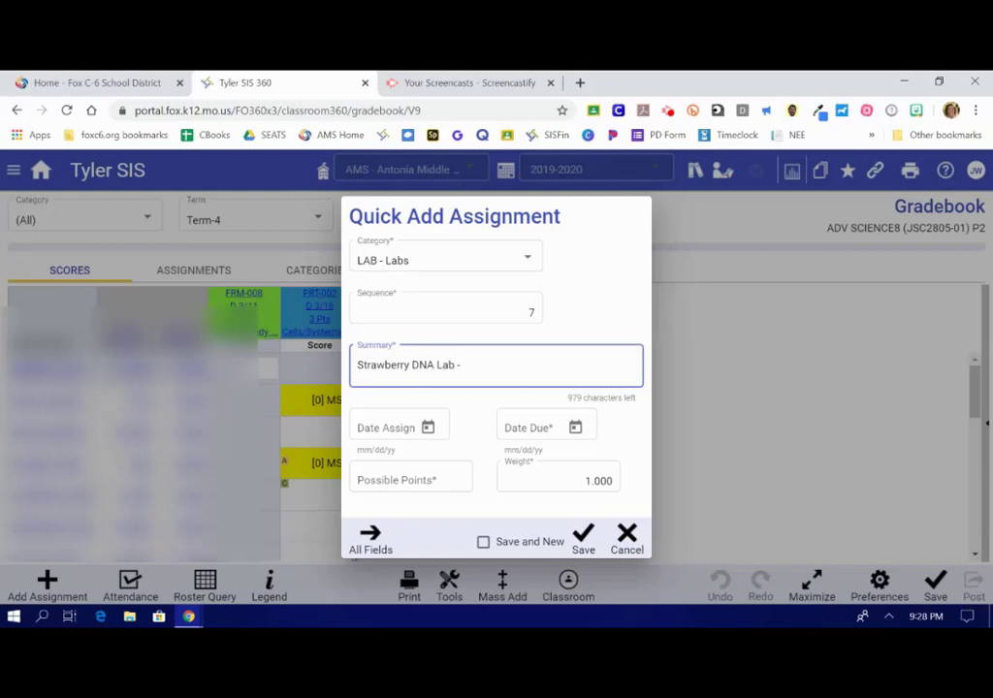
text(reading pg 100 then )
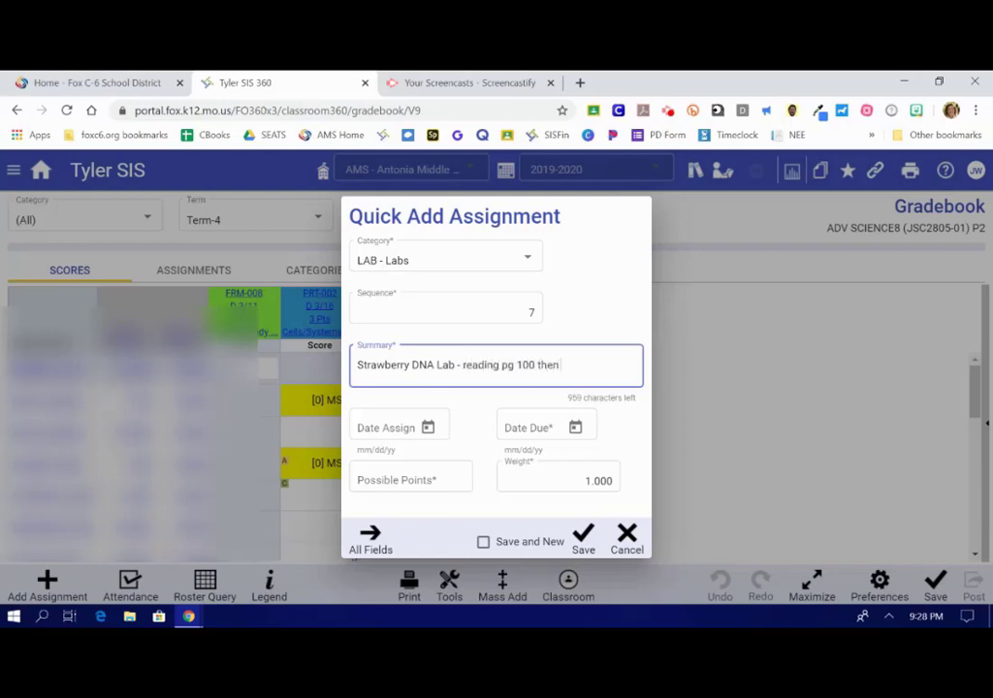
text(lab done in class)
- Set the assignment's assigned date to 03/23/20, due date to 03/25/20 and possible points to 25, and save it
click(429, 428)
click(402, 377)
click(575, 427)
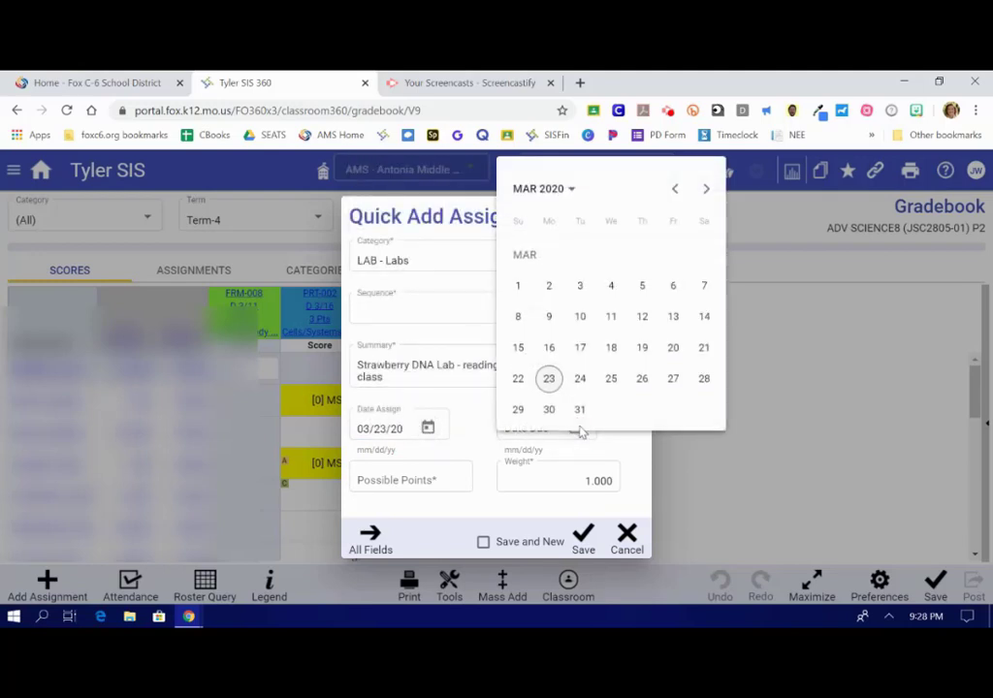
click(608, 379)
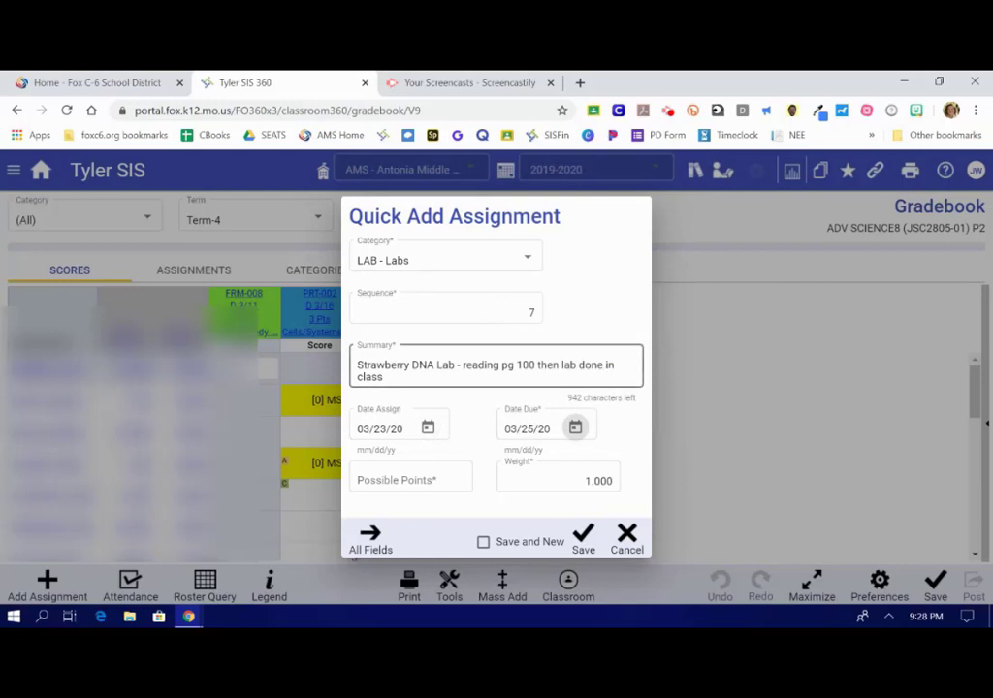
click(440, 482)
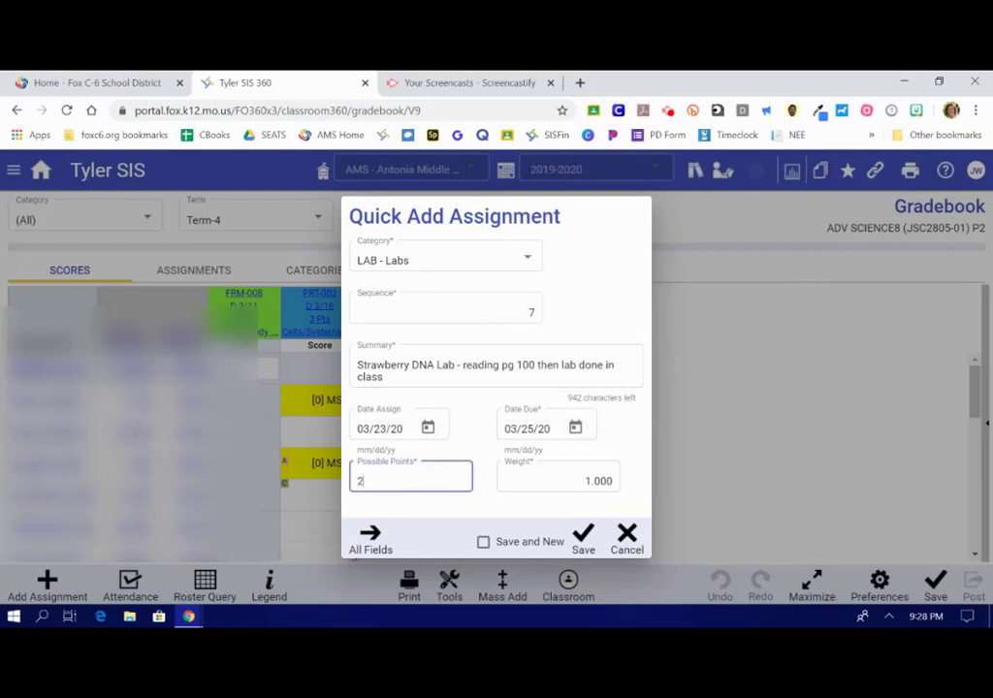
text(5)
click(584, 535)
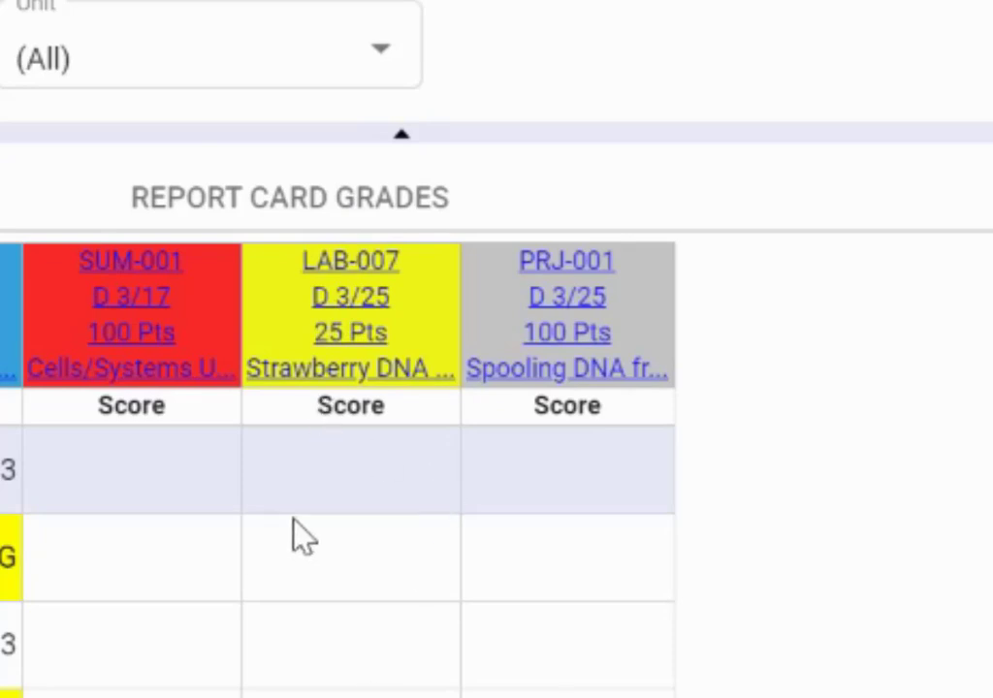
- Enter a score of 20 for the first student on the LAB-007 Strawberry DNA assignment
click(387, 465)
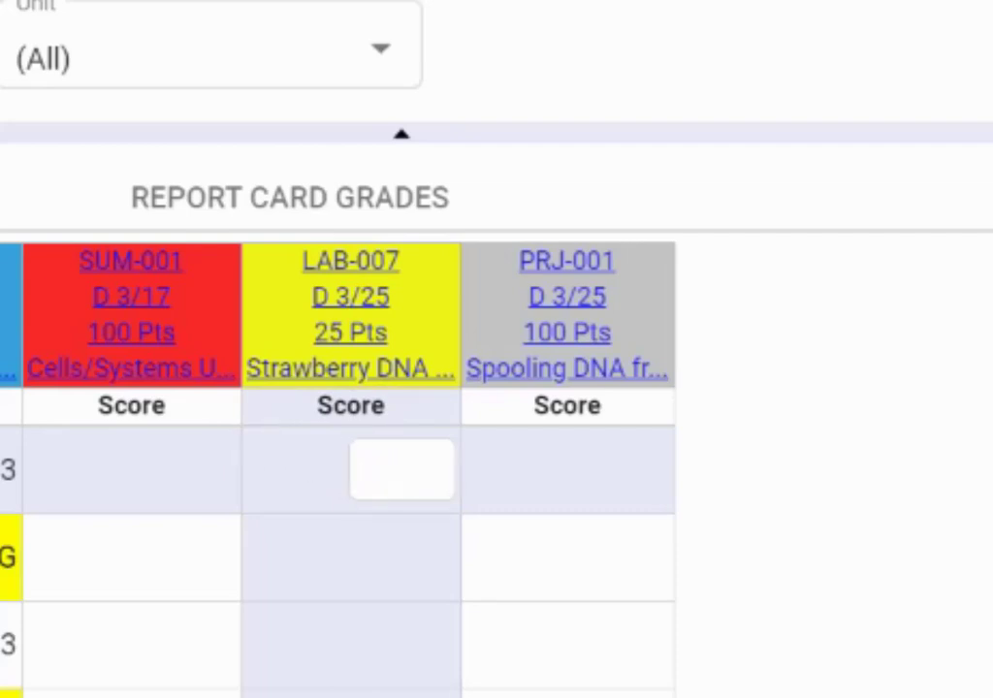
text(20)
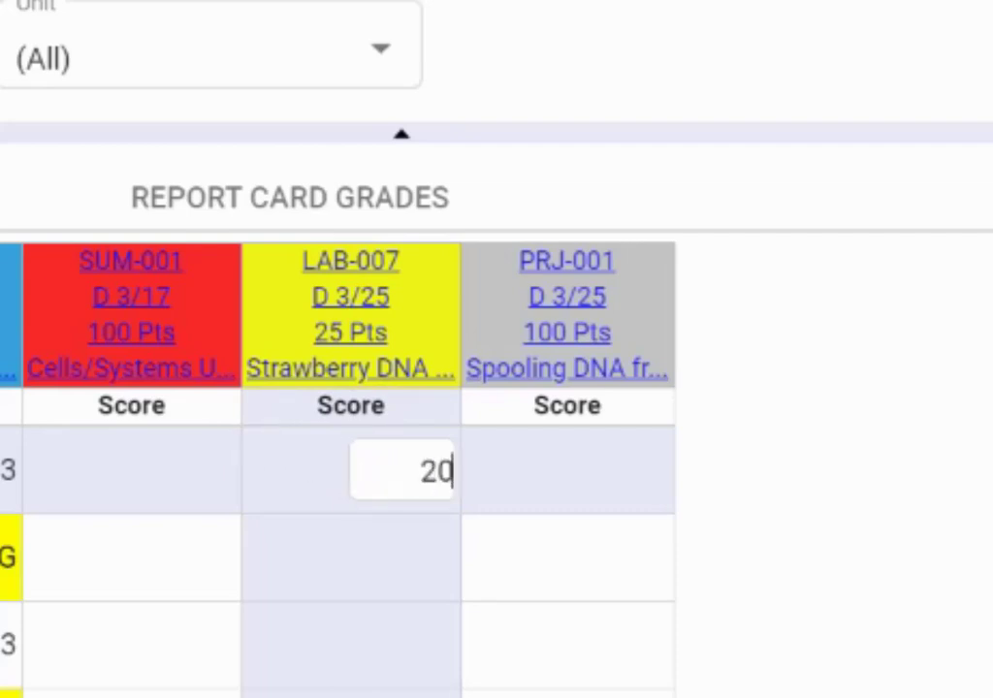
key(Return)
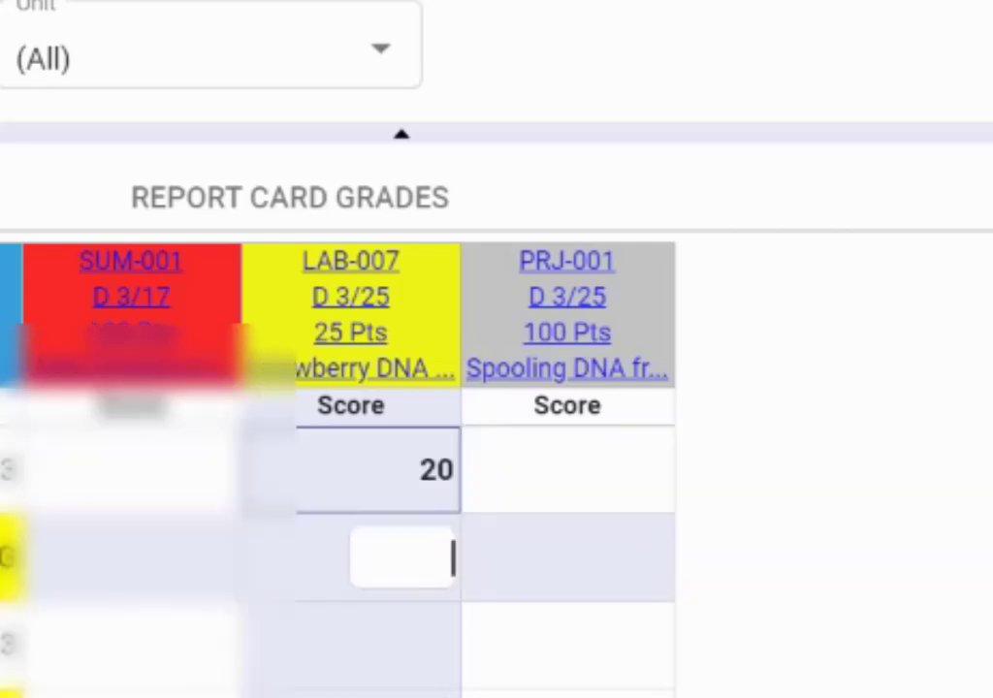
- Try replacing the first student's LAB-007 score with 30, above the assignment's possible points, and dismiss the warning
click(430, 468)
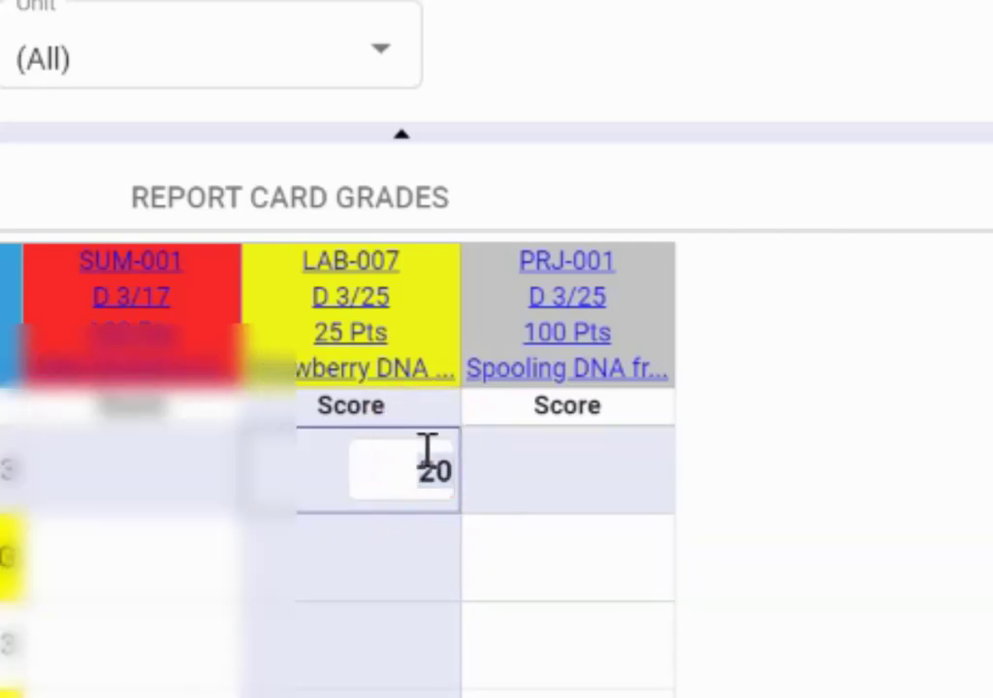
key(BackSpace)
key(BackSpace)
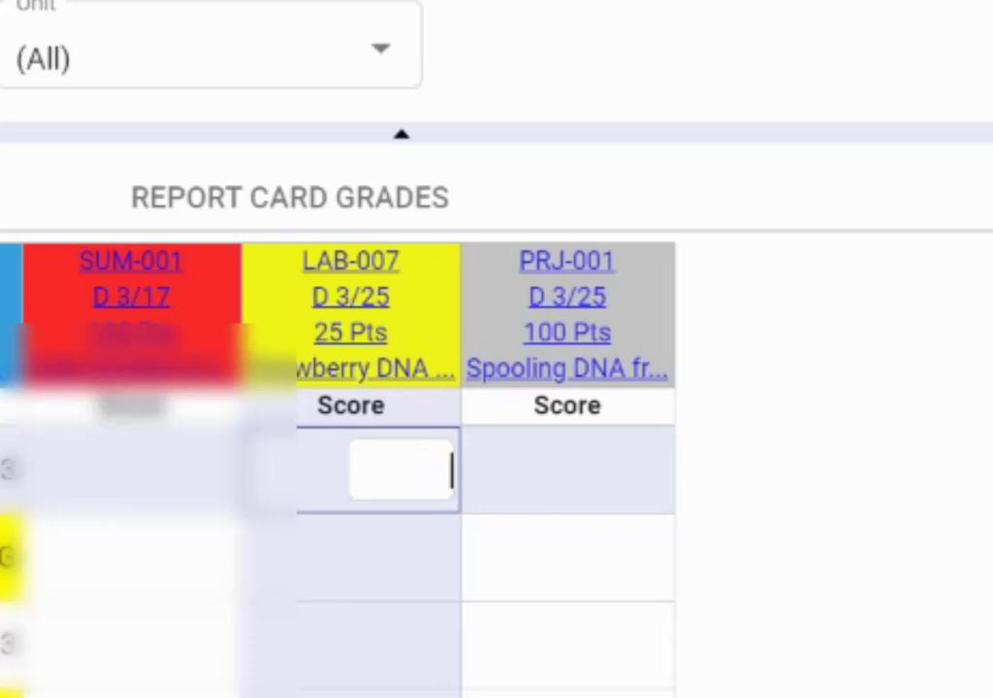
text(30)
key(Return)
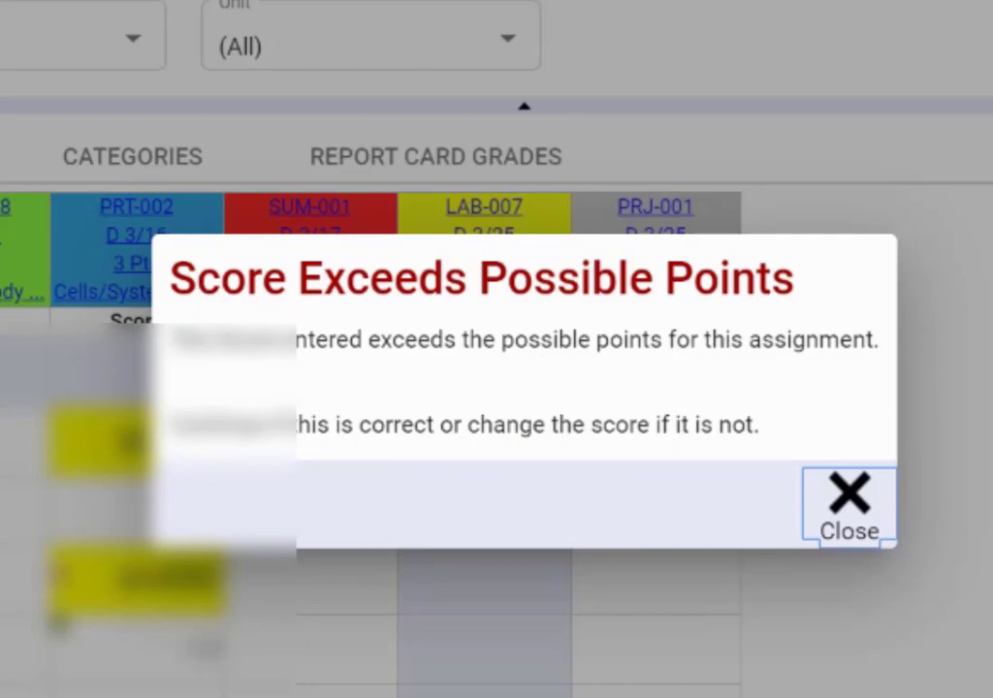
click(859, 515)
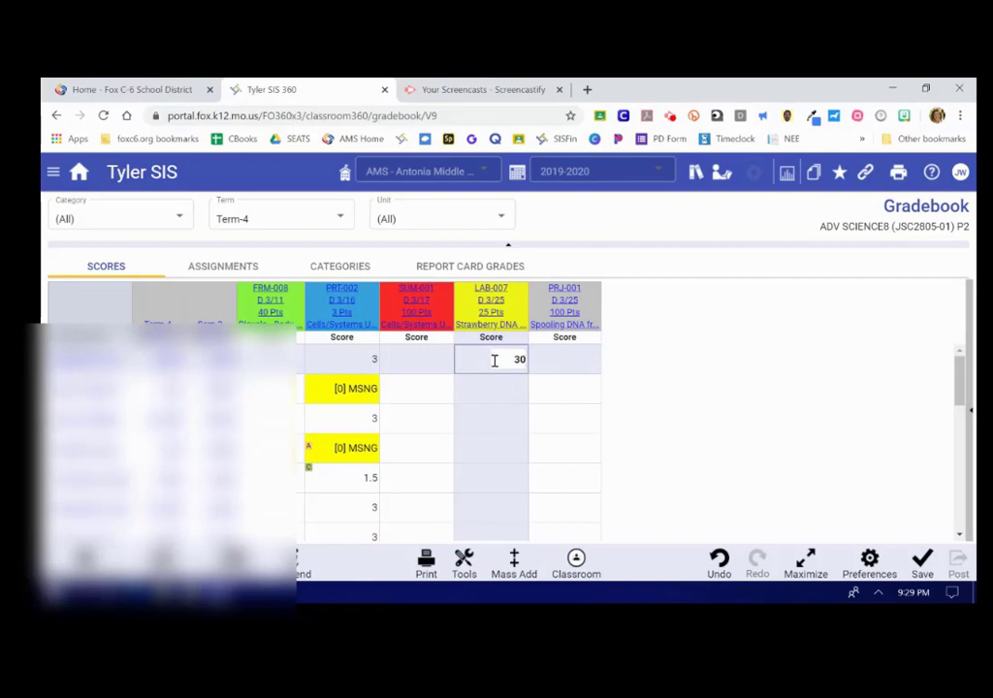
- Set the first student's LAB-007 score to 25
click(505, 360)
key(BackSpace)
key(BackSpace)
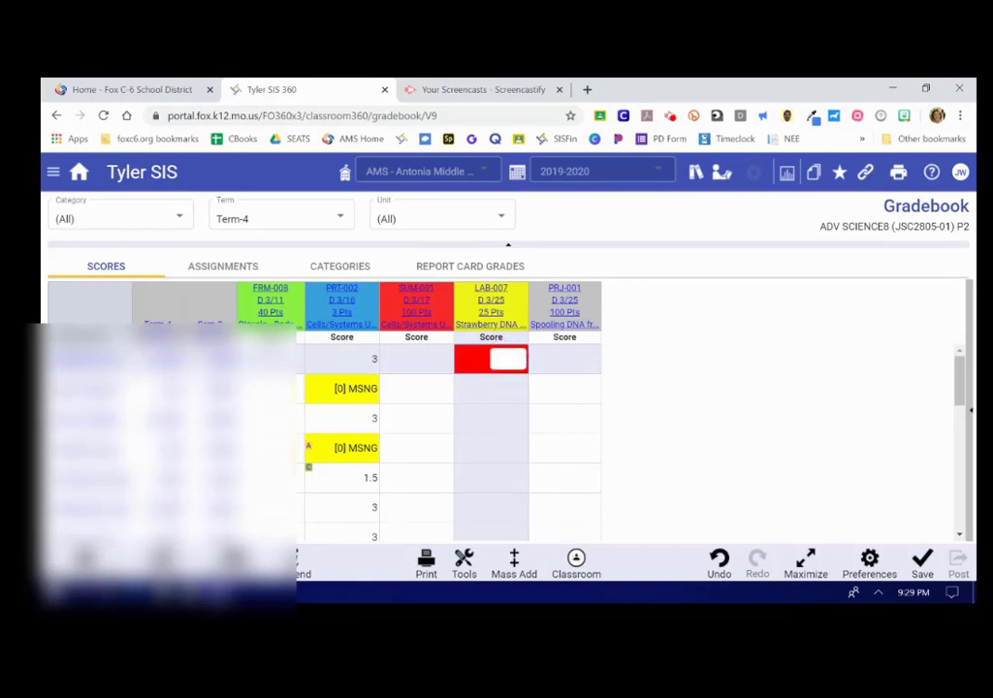
text(25)
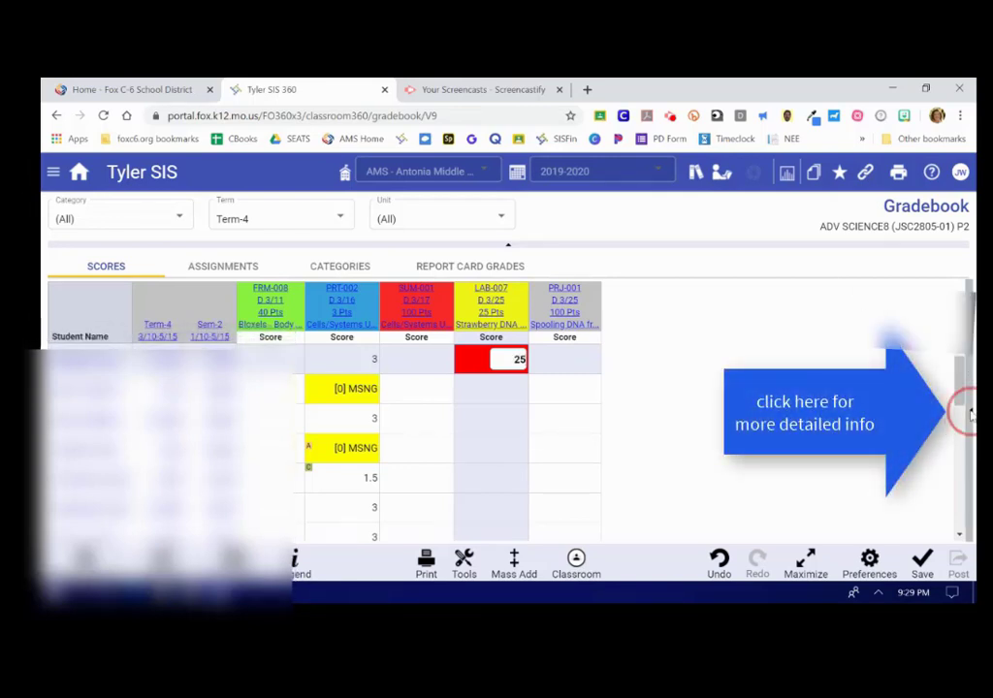
- Open the detailed score information for the first student's LAB-007 assignment and set the special mark to XMPT - Exempt
click(956, 412)
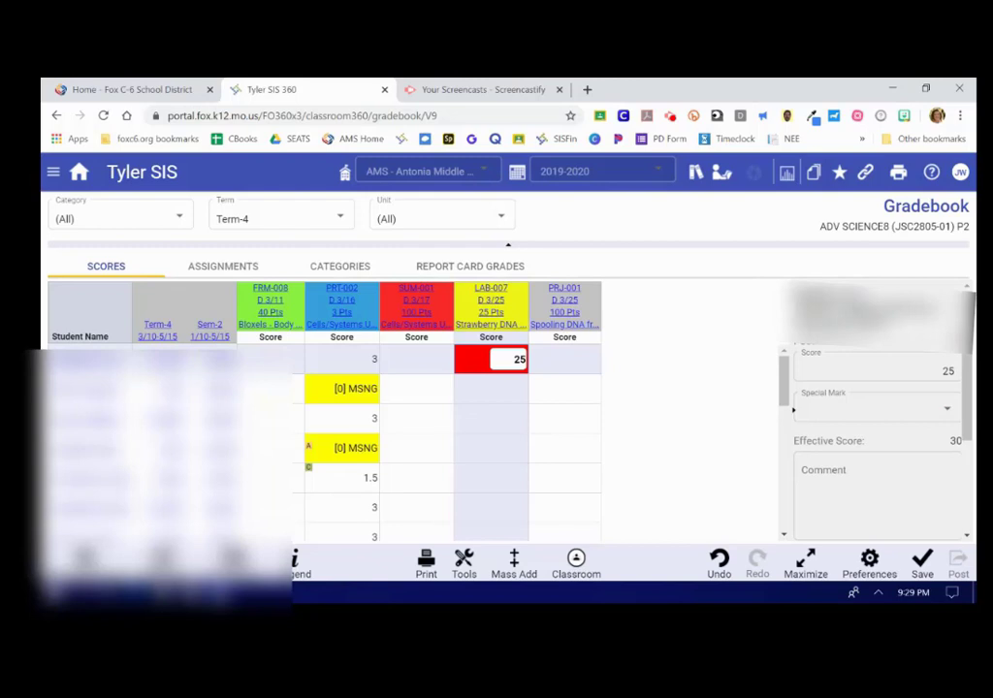
click(922, 371)
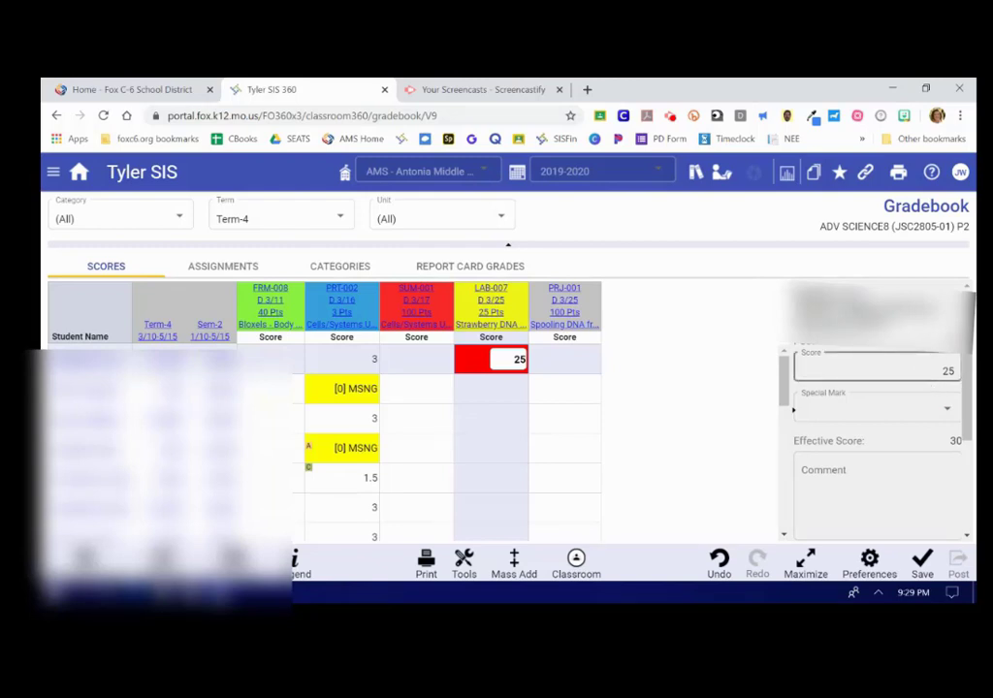
click(871, 410)
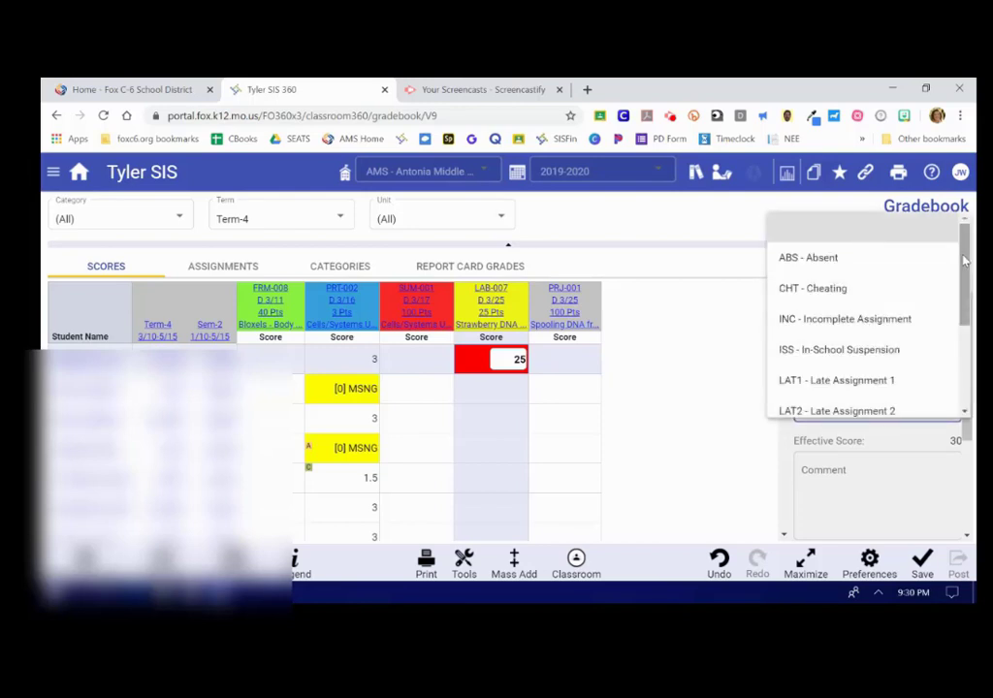
drag(965, 260, 964, 323)
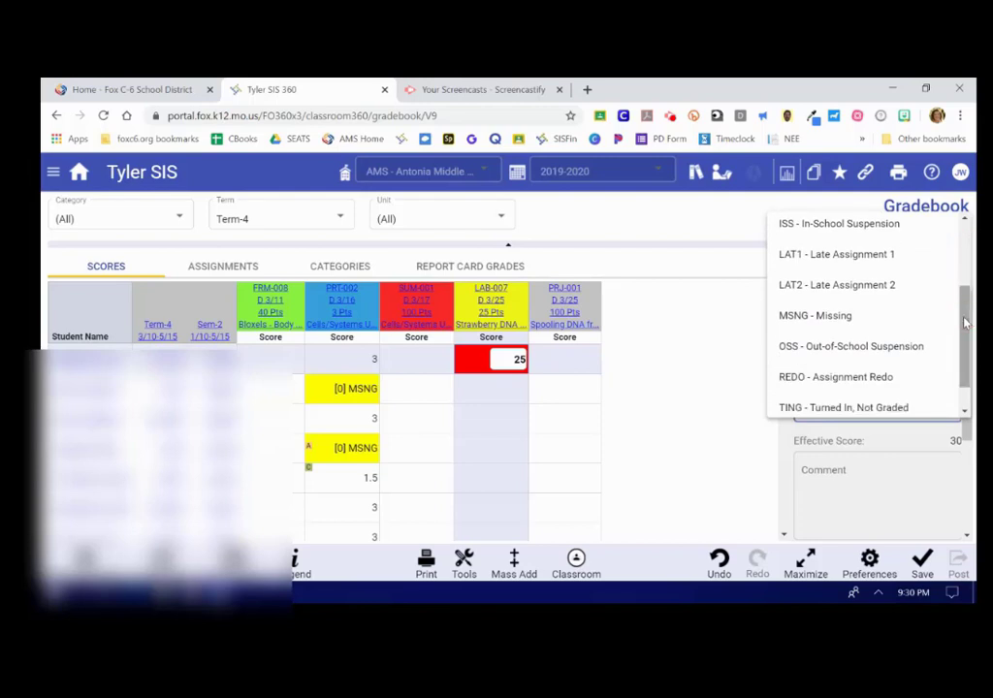
drag(965, 323, 968, 346)
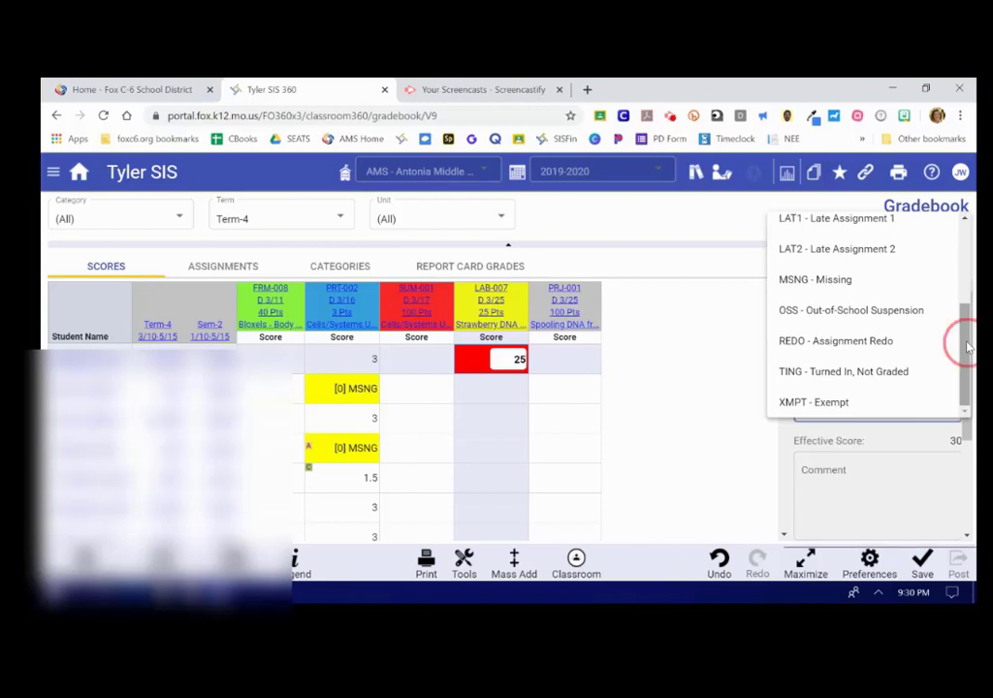
right_click(967, 344)
click(964, 329)
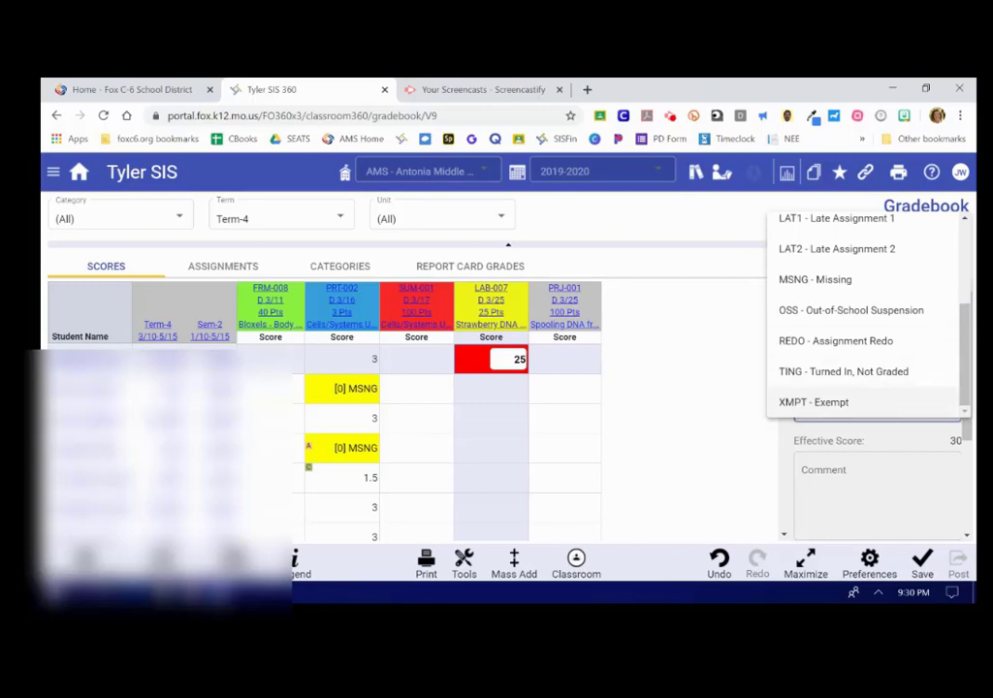
click(887, 400)
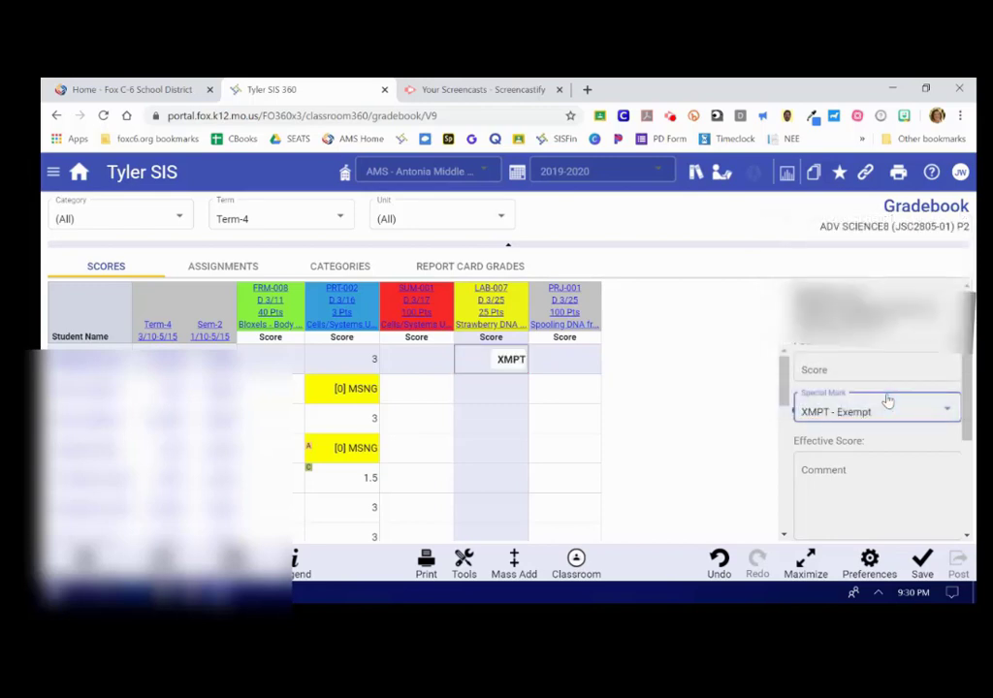
- Add the comment "Student out due to COVID19" to the first student's LAB-007 score
click(826, 473)
text(Student)
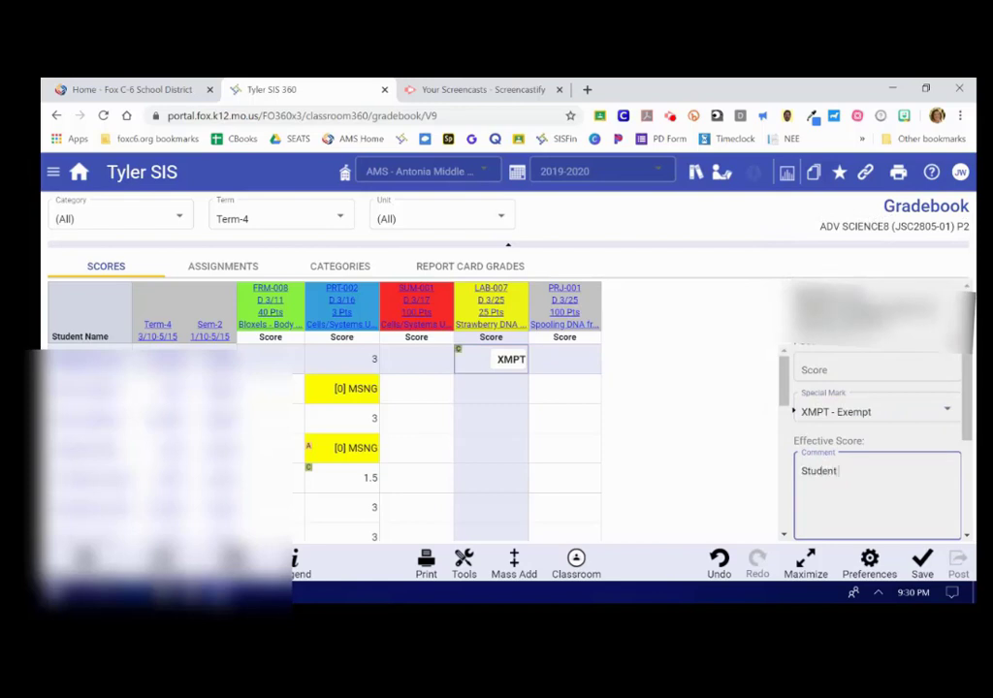
text( out due to COVID19)
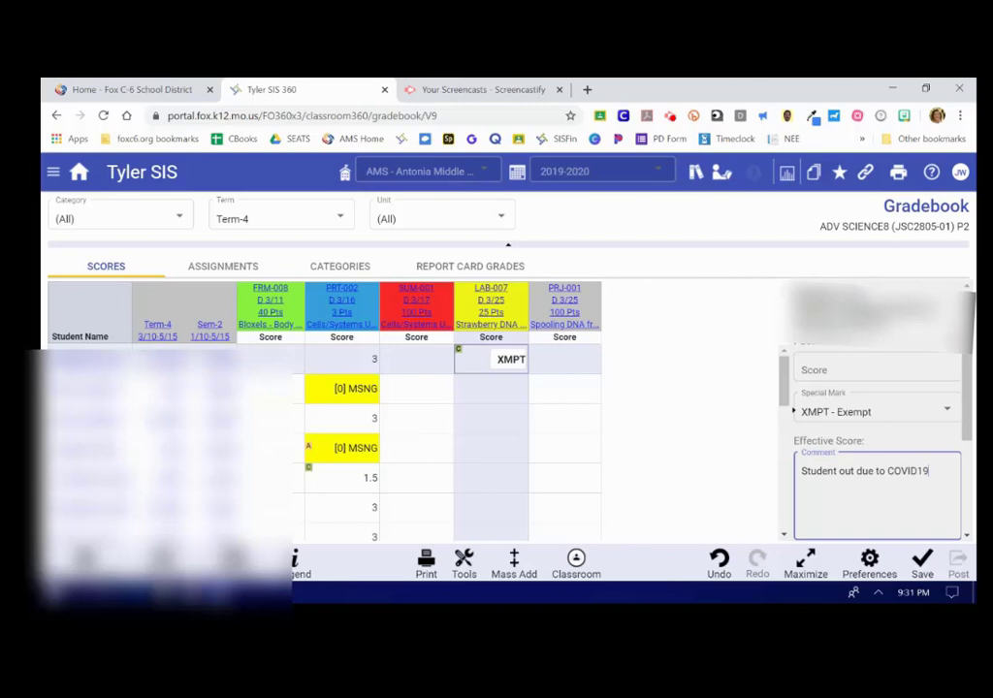
- View the gradebook's categories, continuing without saving the score changes, and return to the scores
click(347, 264)
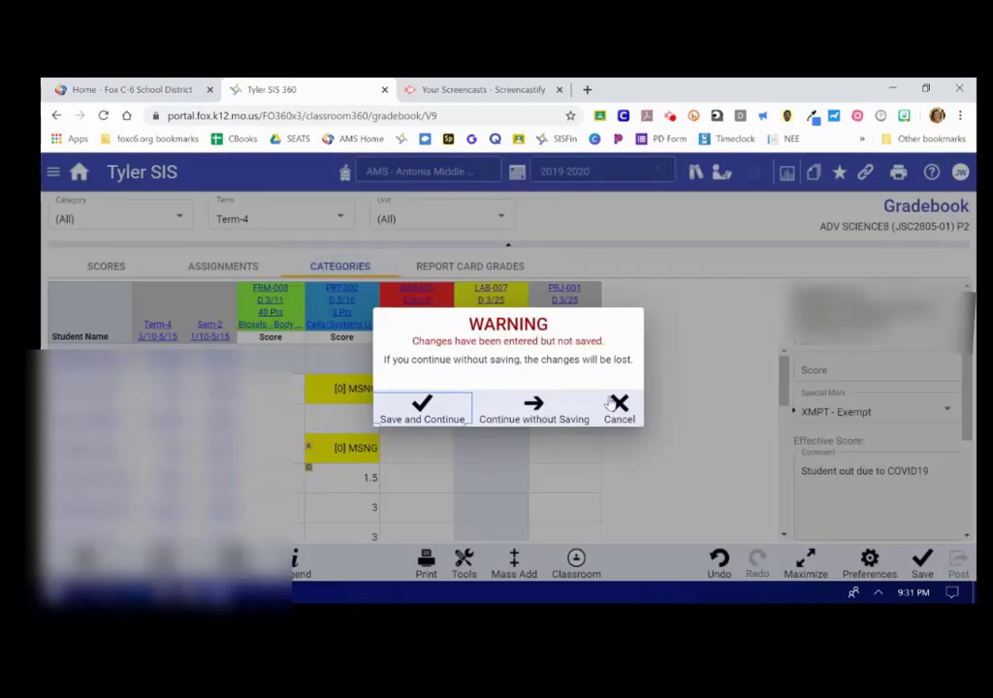
click(559, 407)
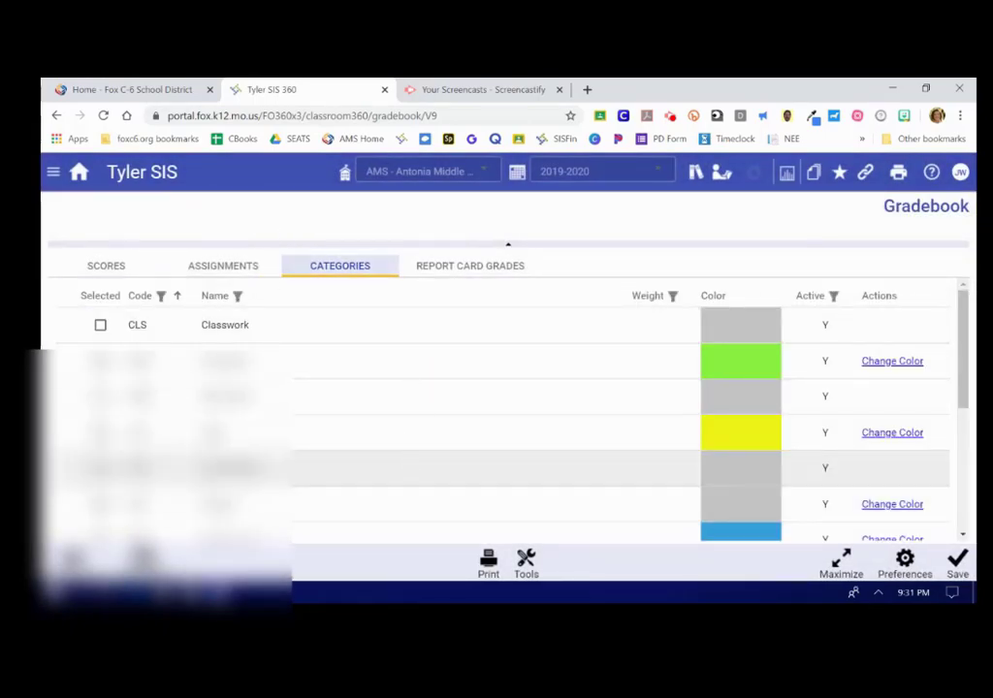
click(120, 265)
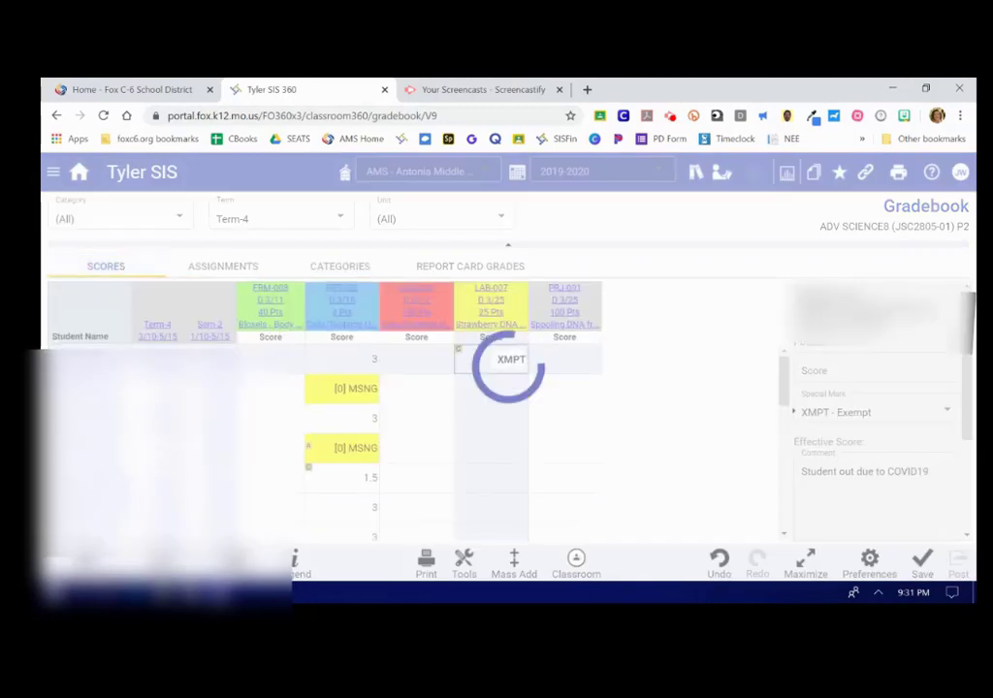